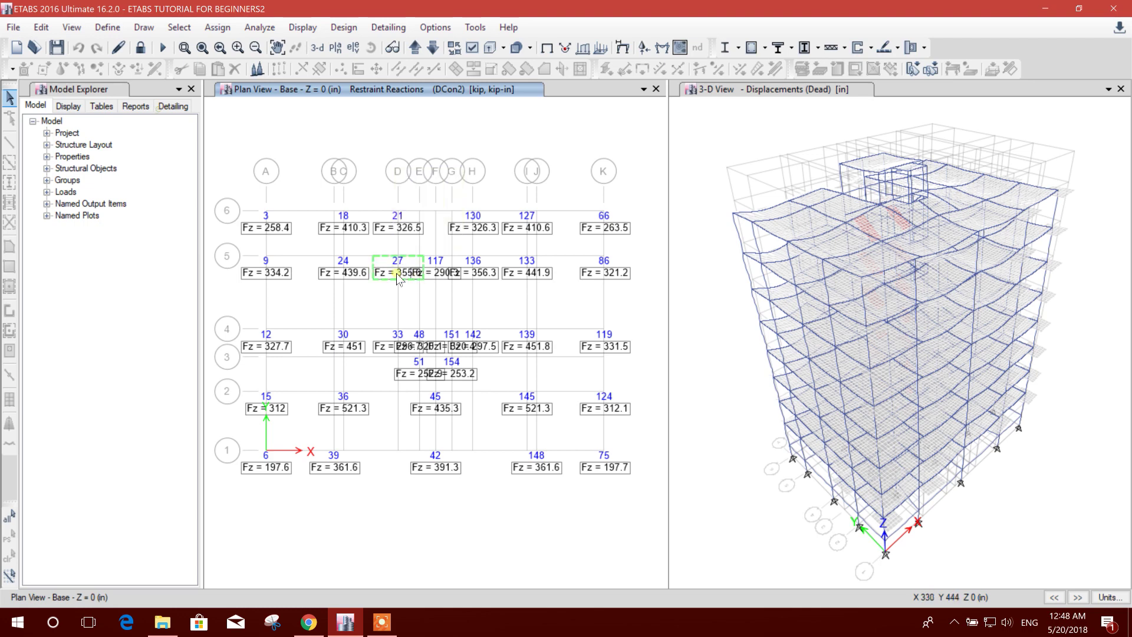
Step: Drag the Fz labels of joints 27 and 117 off the central overlap
drag(400, 277, 387, 293)
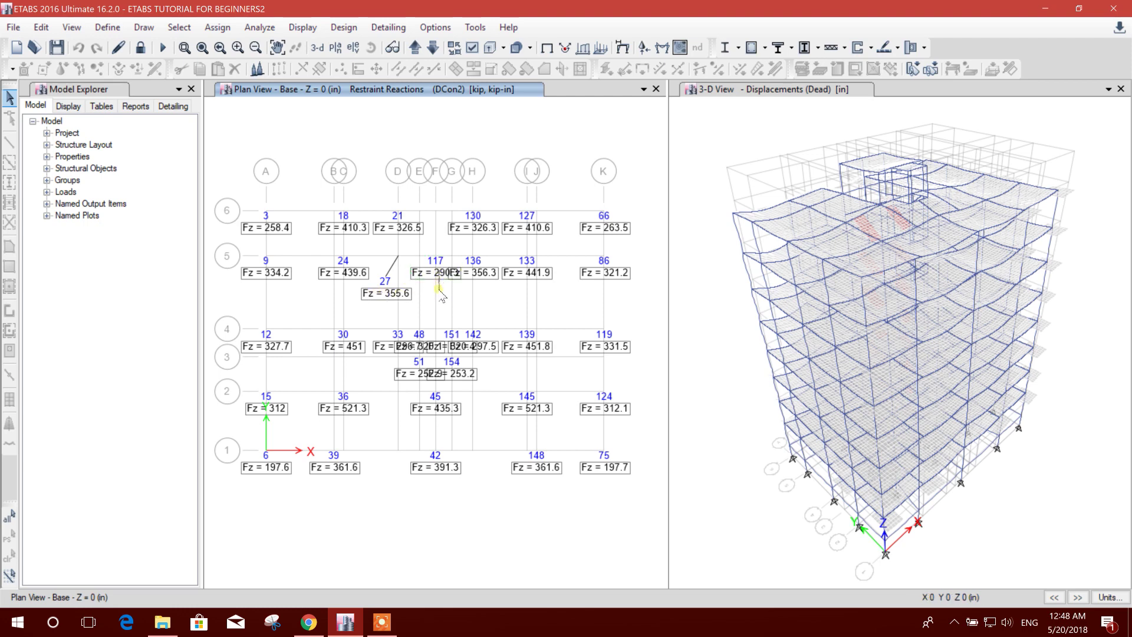
drag(440, 273, 440, 294)
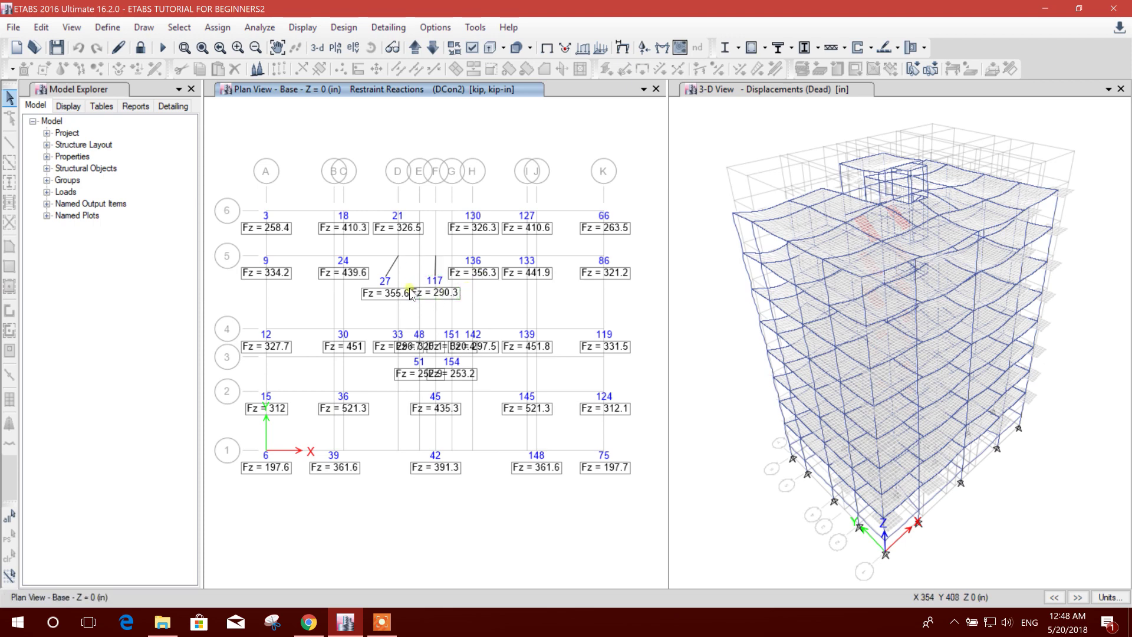
drag(397, 300, 392, 300)
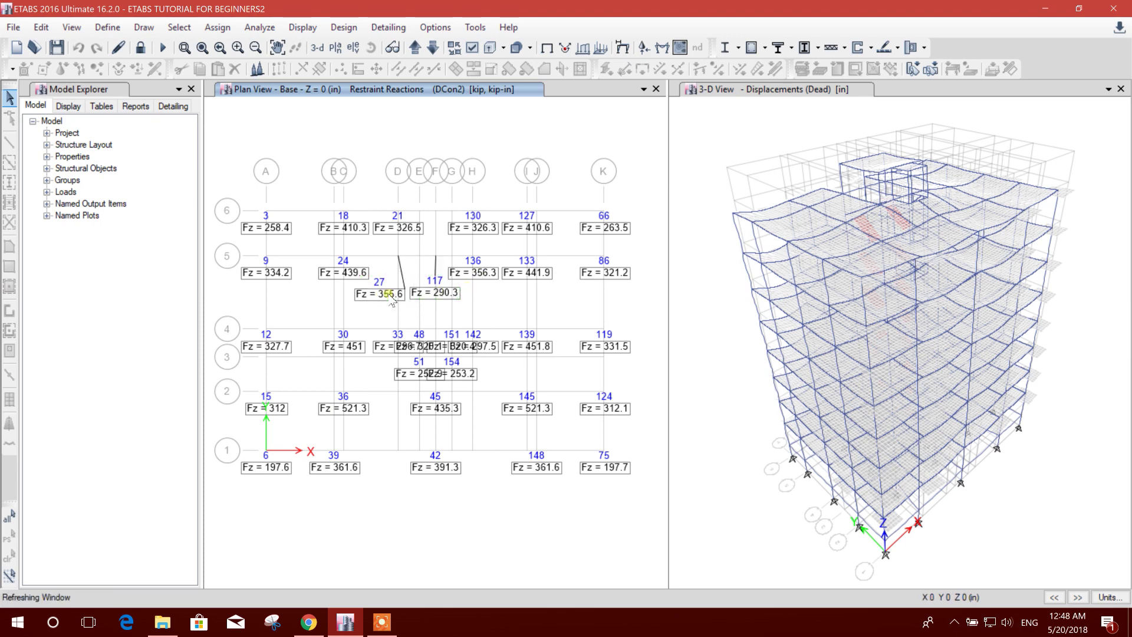
Step: Move the Fz labels of joints 33, 142, 151 and 51 into clear space
mouse_move(401, 257)
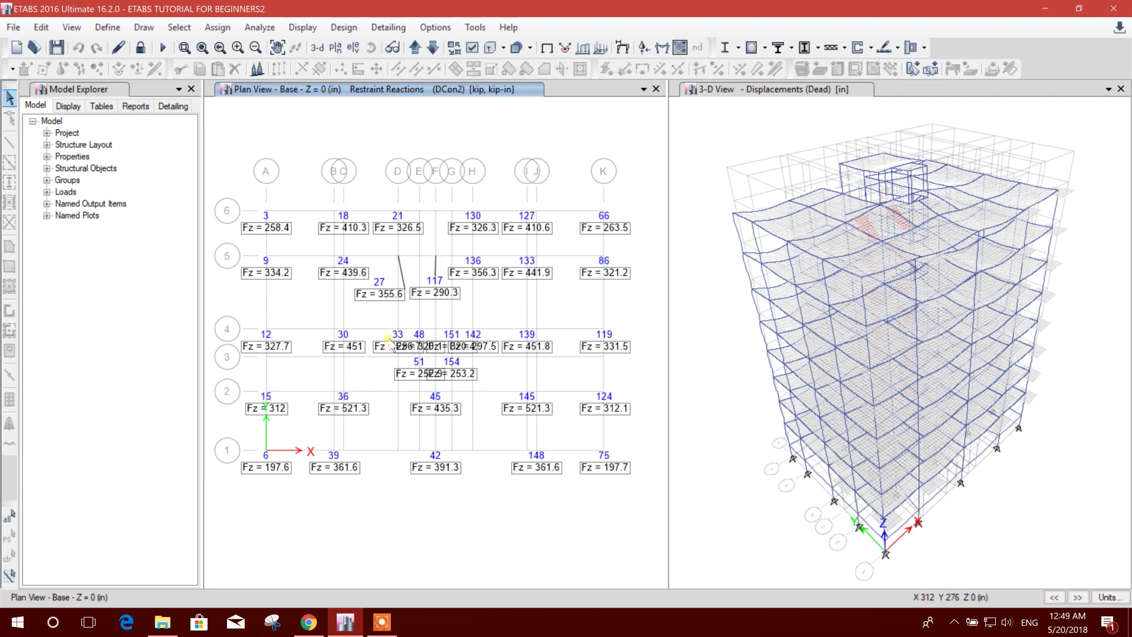
drag(388, 349, 375, 331)
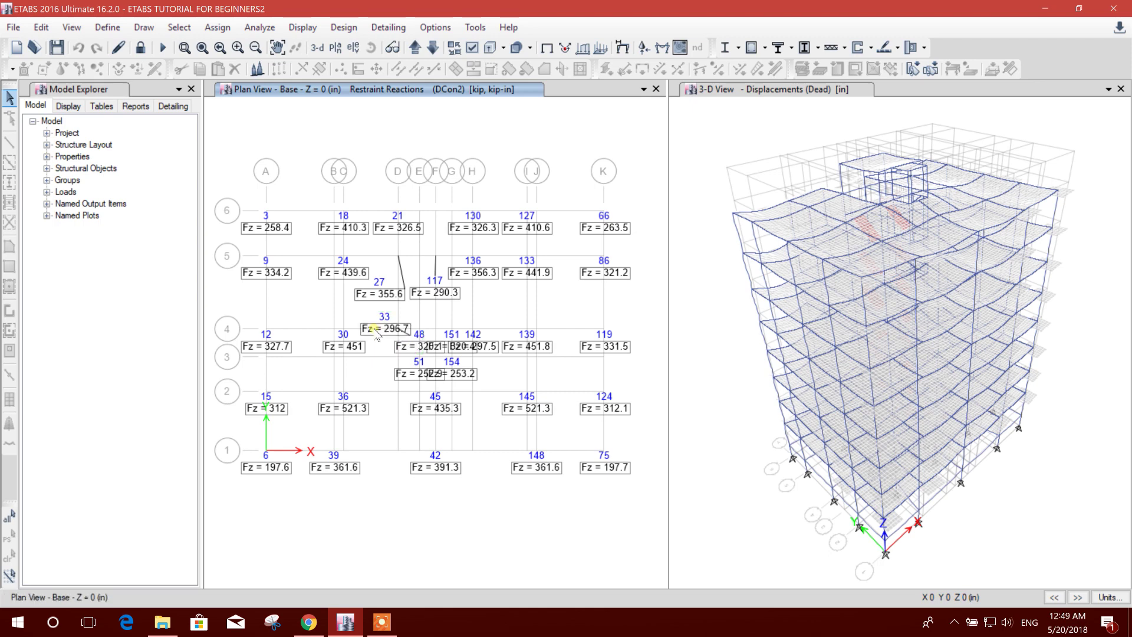
drag(491, 351, 452, 330)
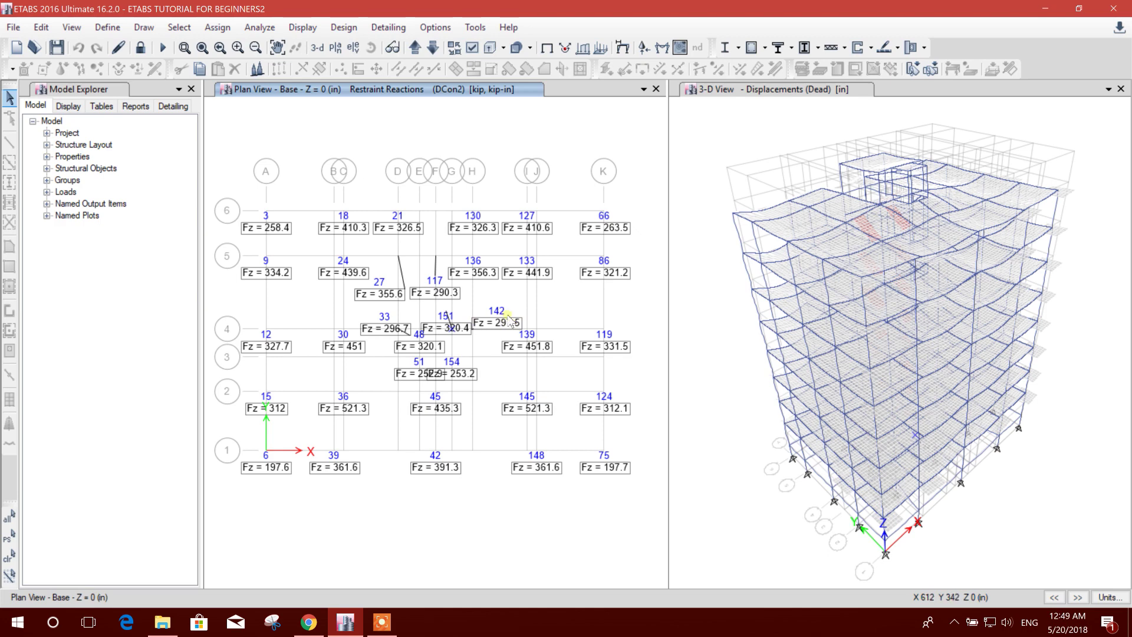
drag(509, 329, 533, 320)
click(454, 328)
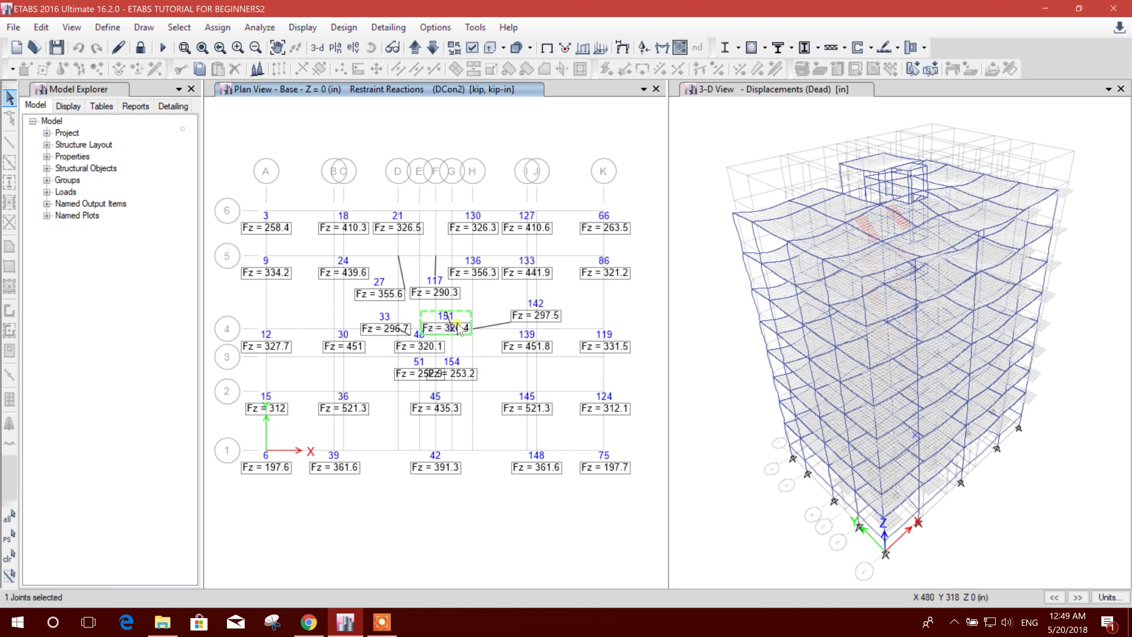
drag(473, 319, 475, 319)
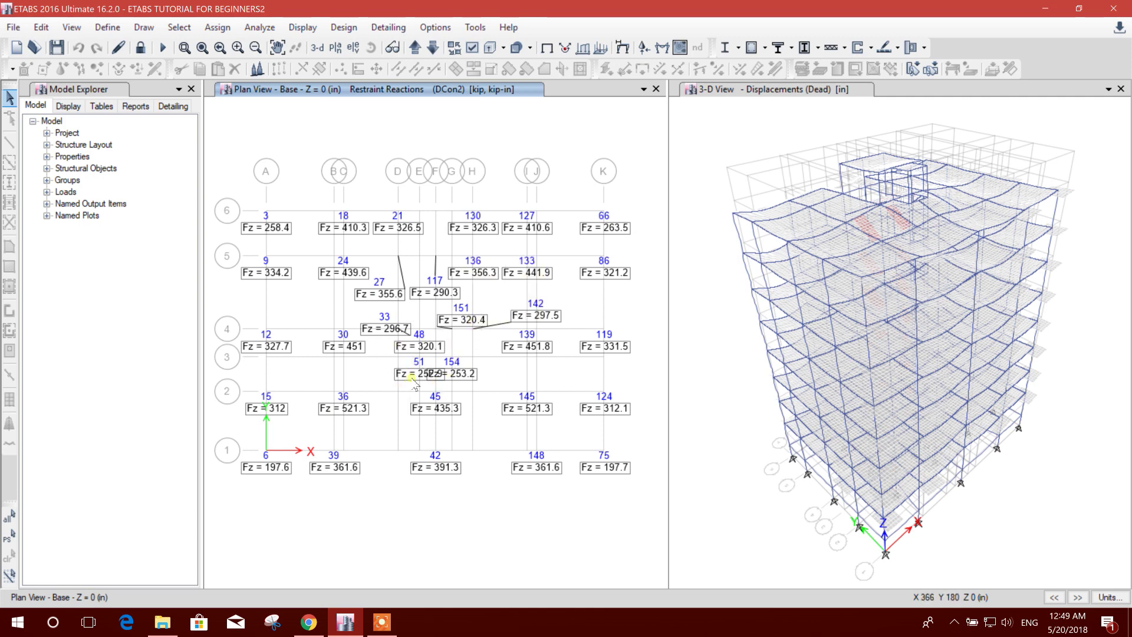
drag(414, 382, 378, 384)
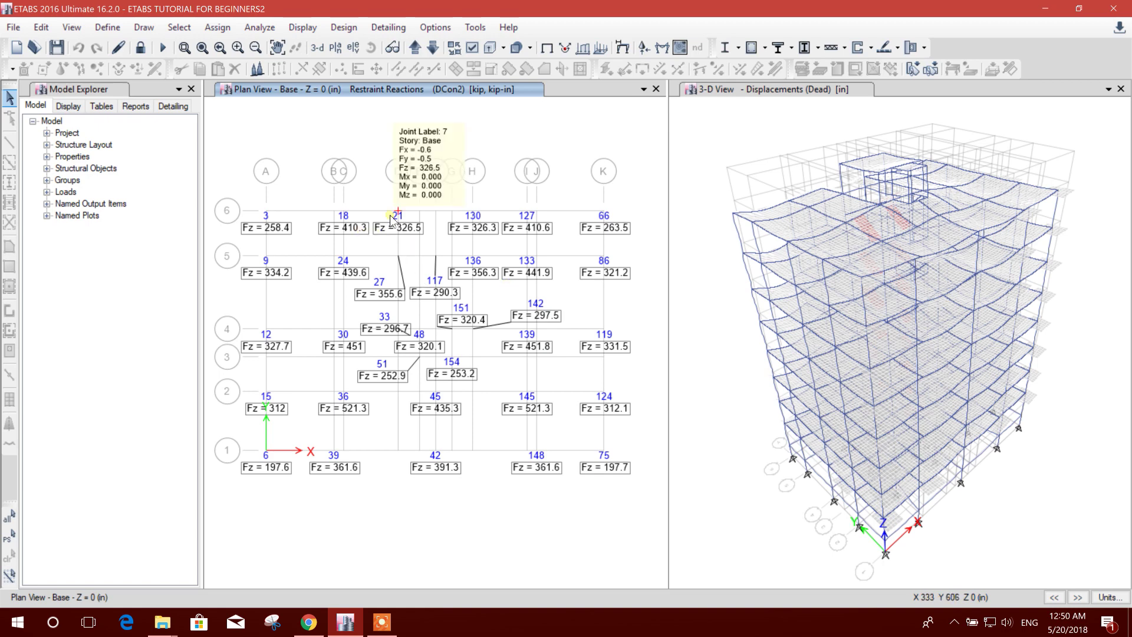
Step: Look over the Graphics Colors > Display settings, close unchanged, and return to Options
click(450, 30)
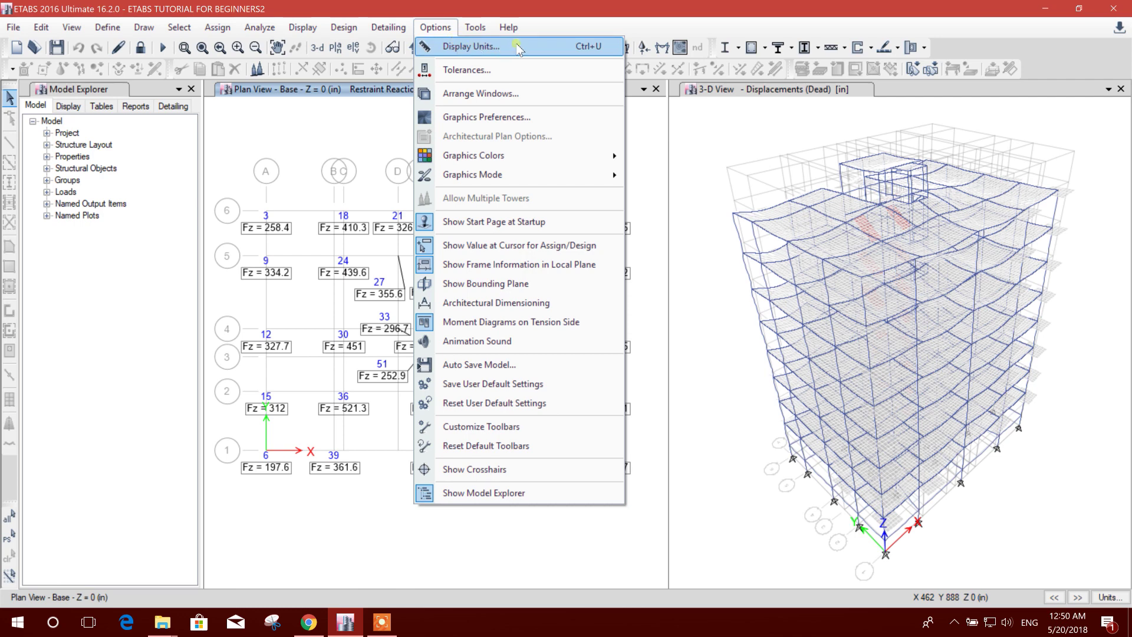
mouse_move(520, 159)
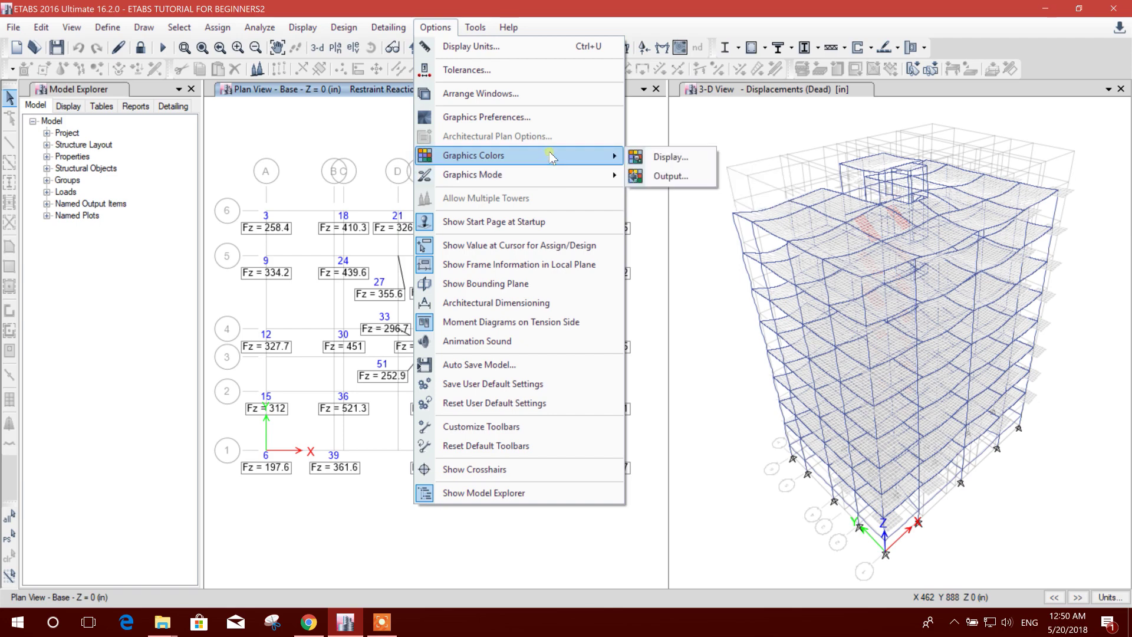
click(666, 157)
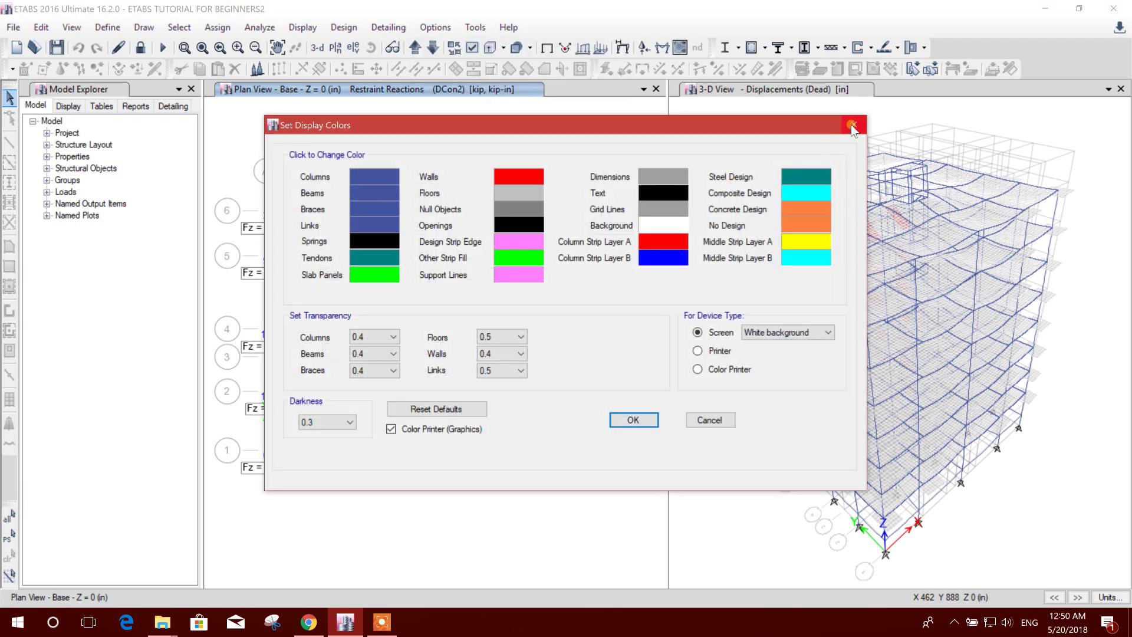
key(Escape)
click(435, 27)
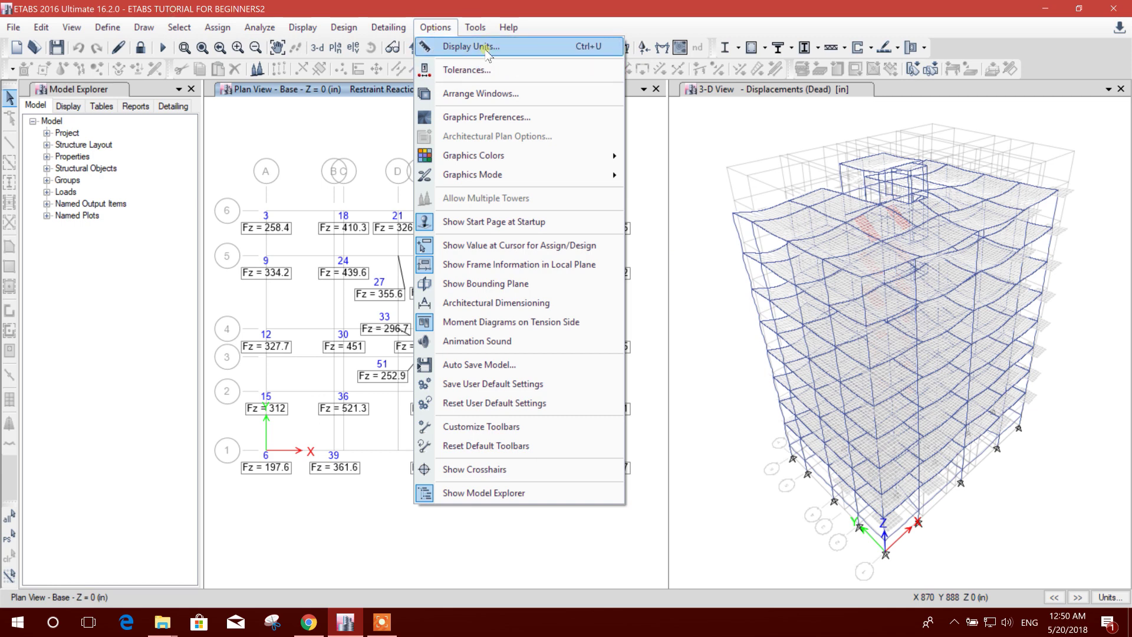
Step: Set Minimum Graphic Font Size to 5 in Graphics Preferences, maximum staying 10
click(490, 117)
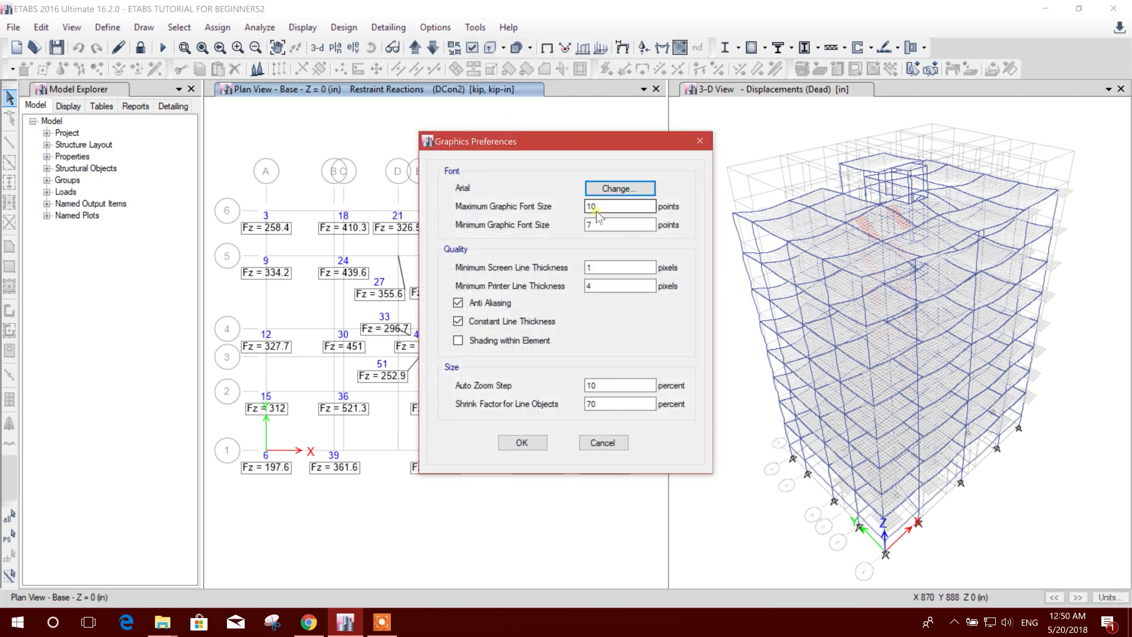
click(594, 224)
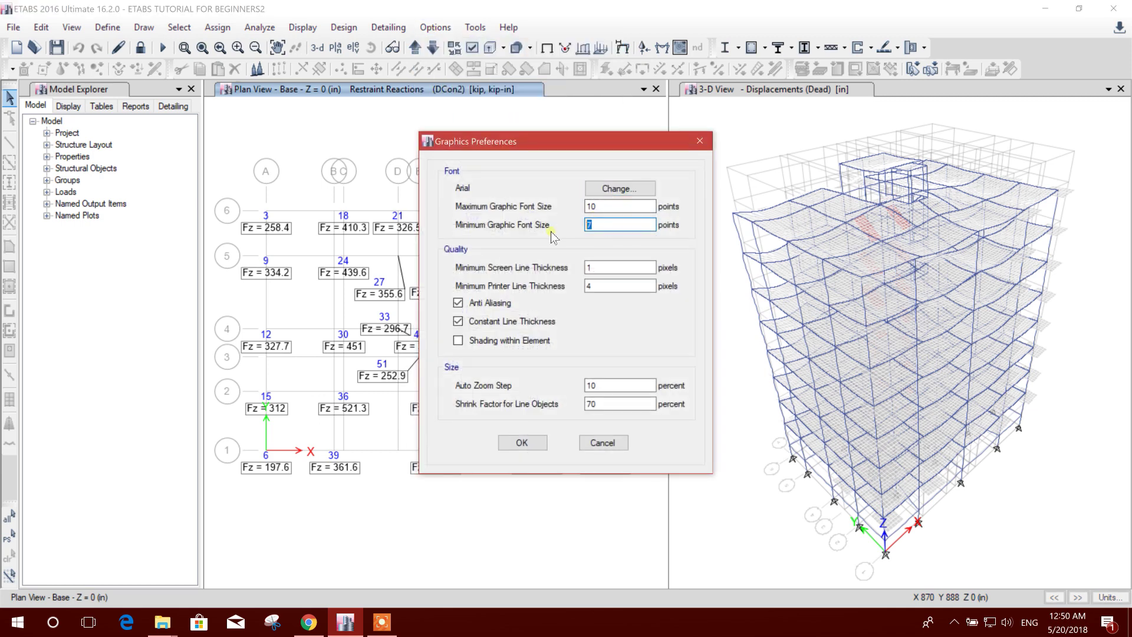
text(5)
click(607, 205)
double_click(607, 206)
click(522, 442)
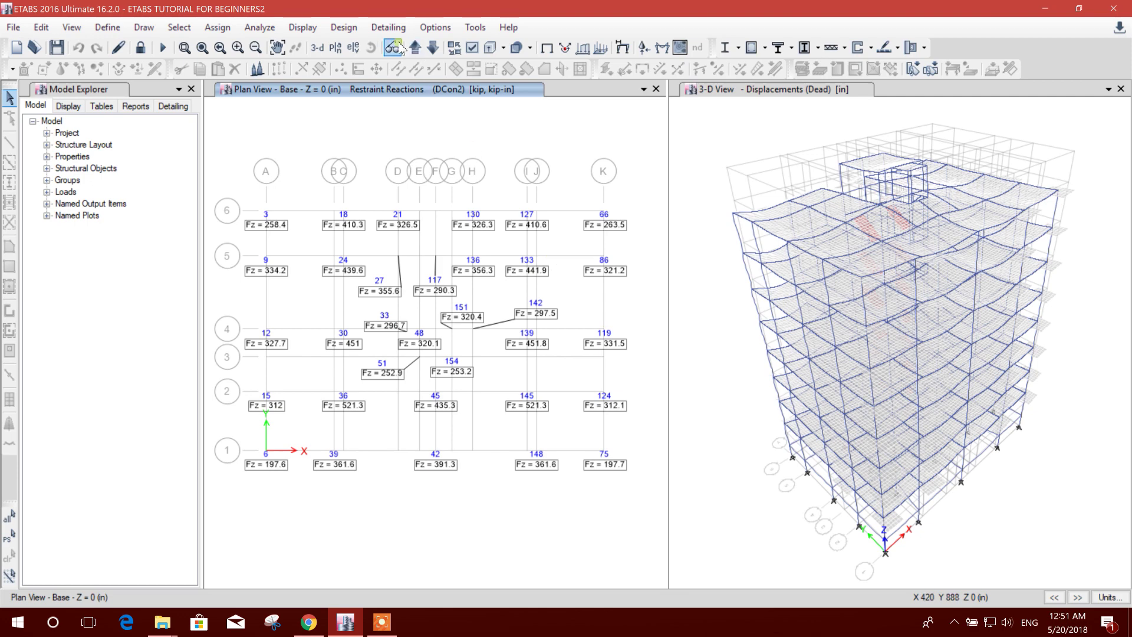
Step: Set the Force row to 0 decimal places in Display Units
click(424, 28)
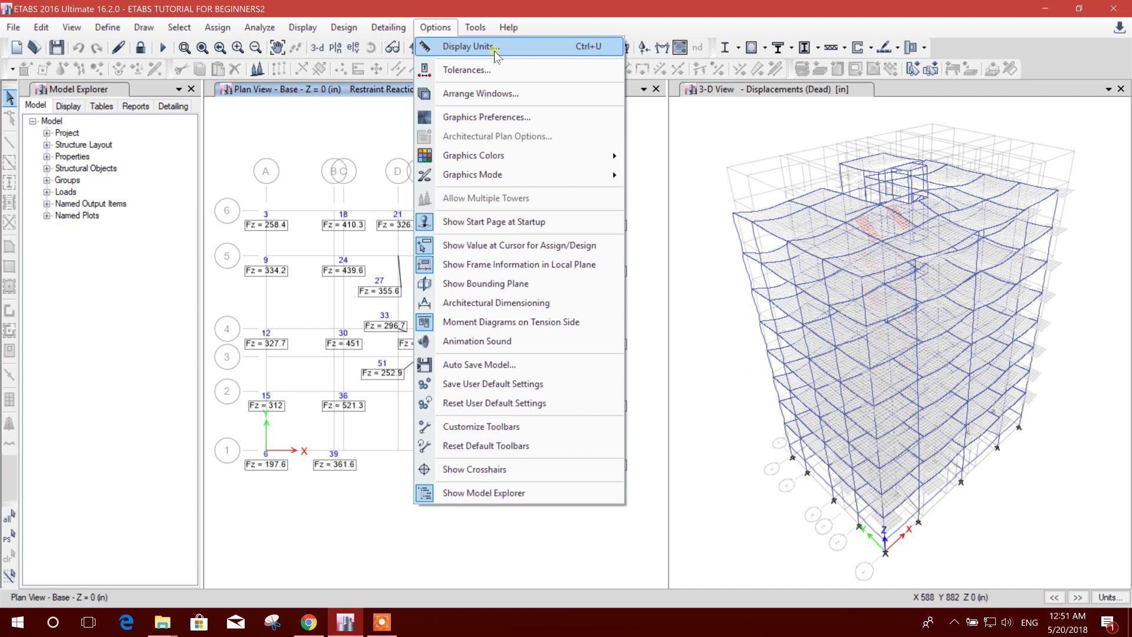
click(471, 47)
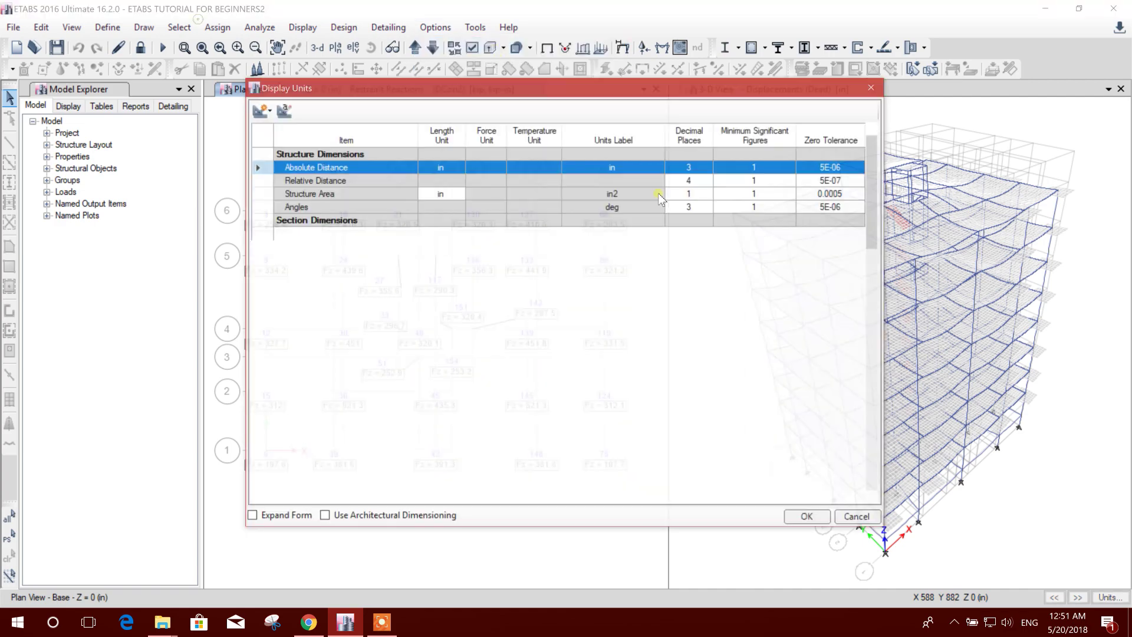
drag(520, 72, 796, 63)
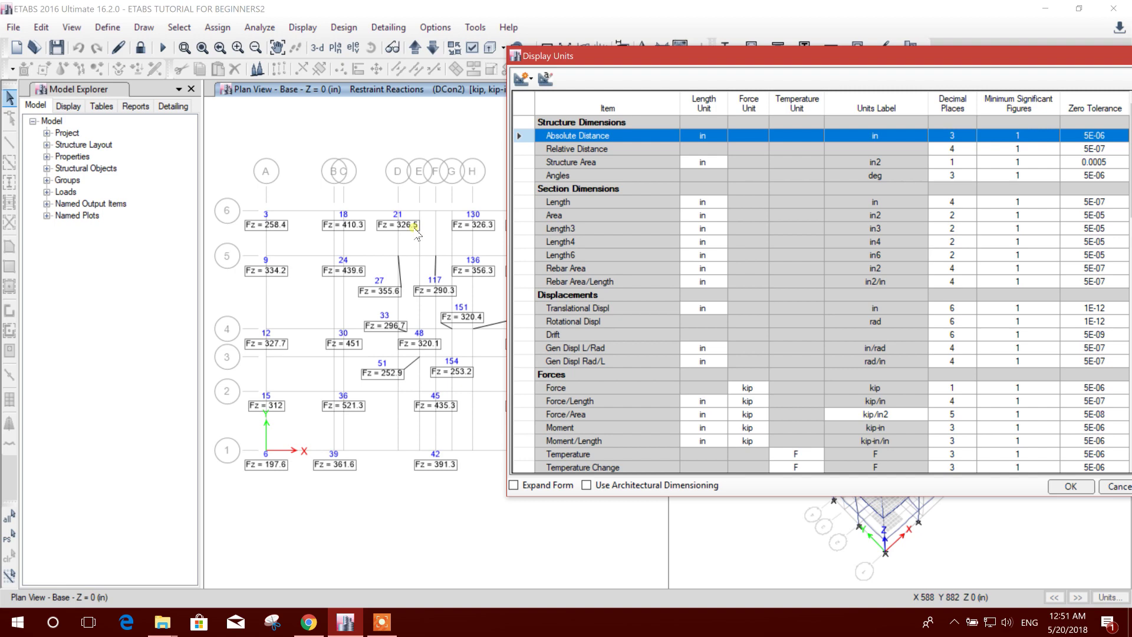
drag(619, 63, 573, 66)
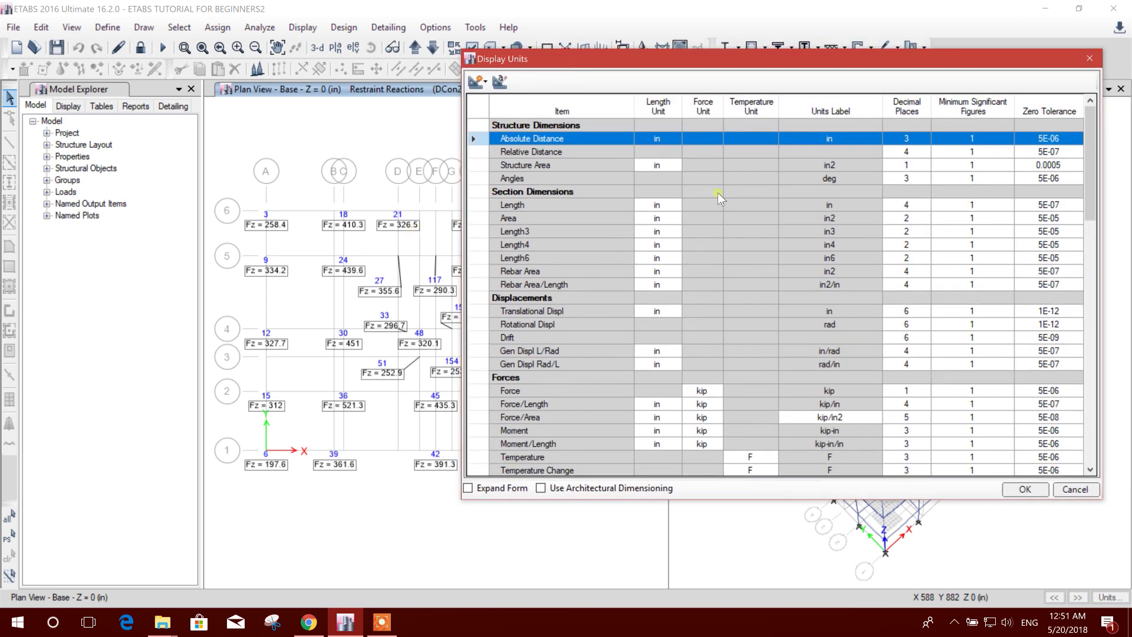
scroll(563, 384, down, 1)
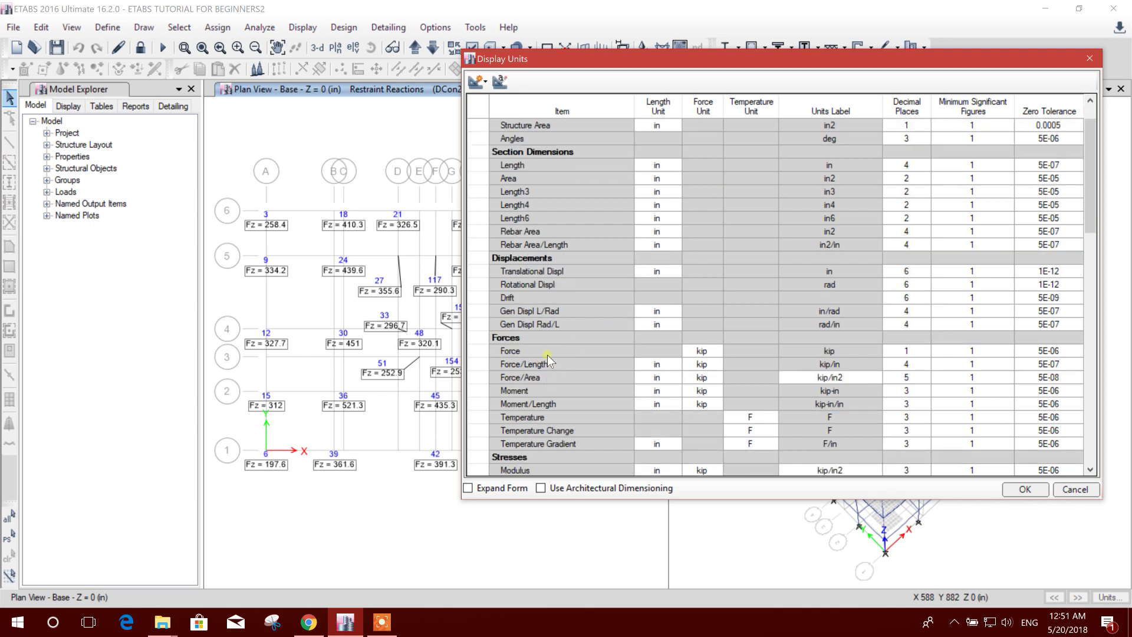
click(548, 354)
scroll(660, 420, down, 1)
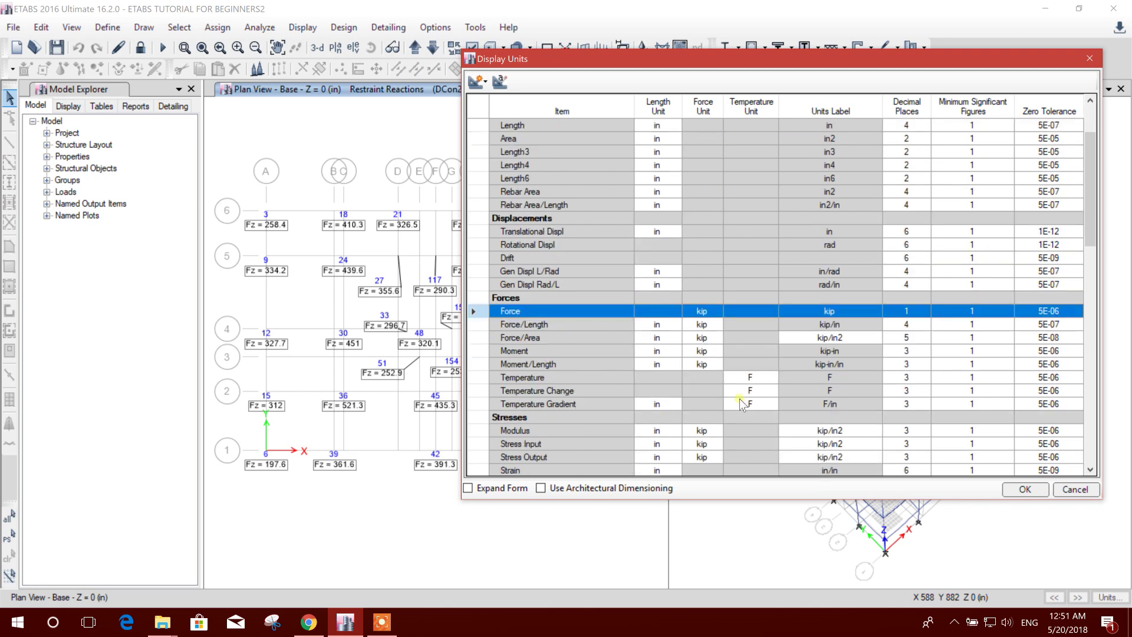
click(912, 312)
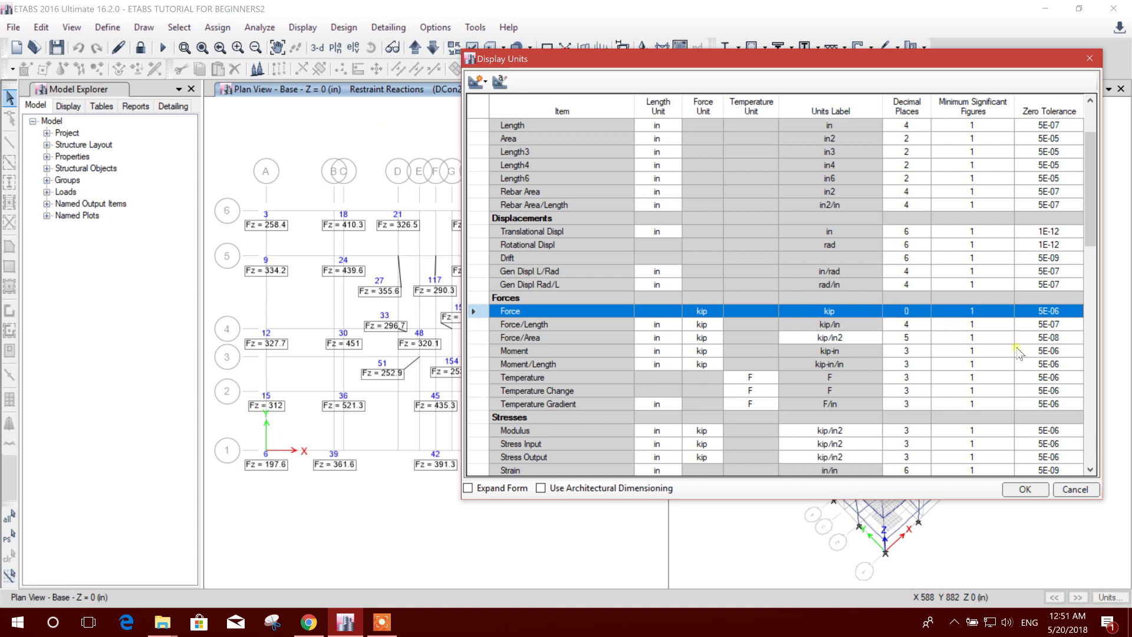
click(1025, 489)
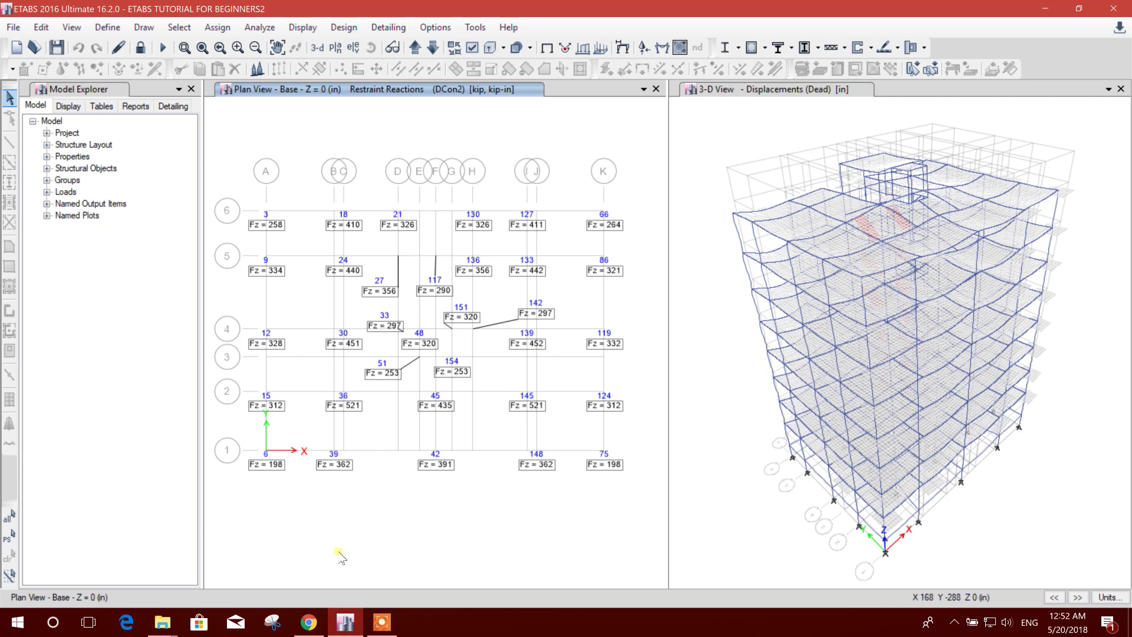
Step: Snip the plan view with its rounded Fz labels, then close the snip window
click(274, 622)
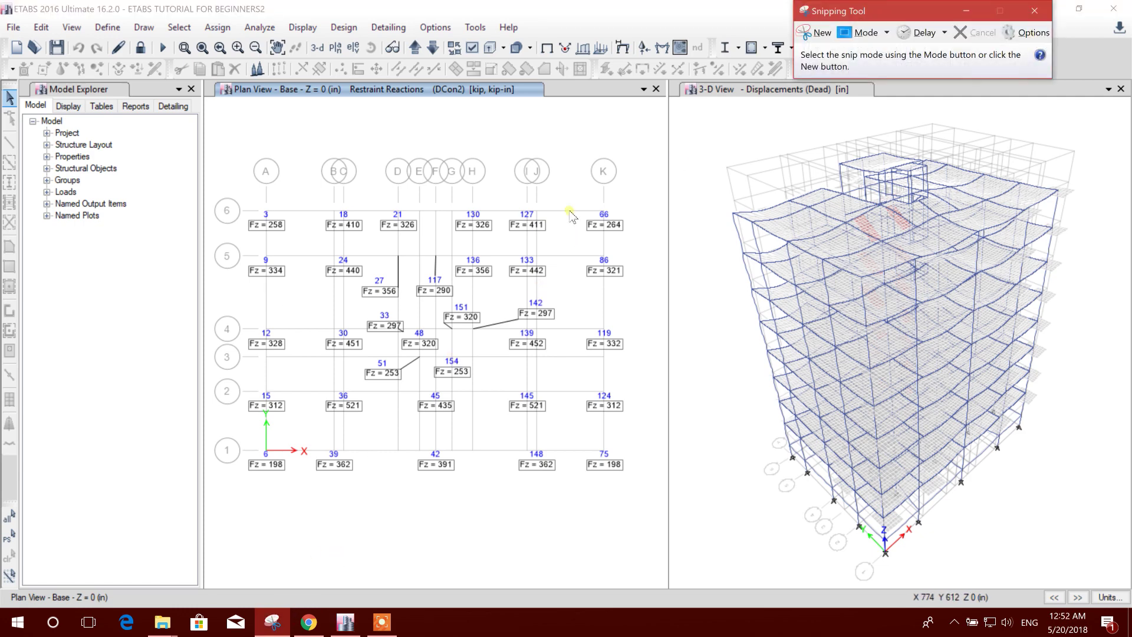
click(812, 32)
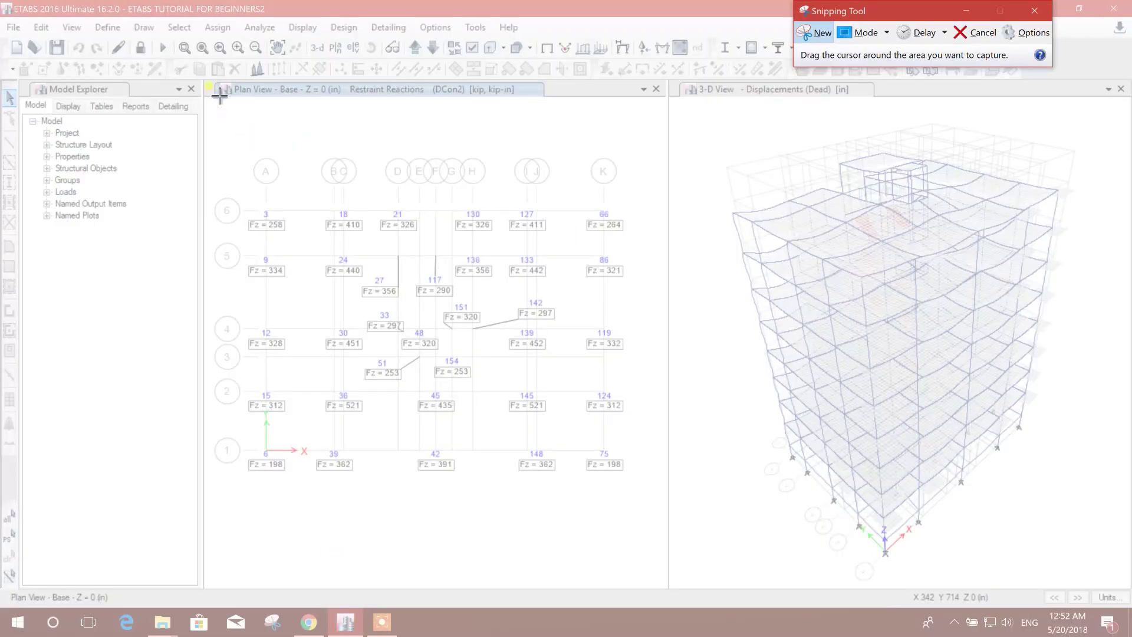
drag(206, 83, 664, 525)
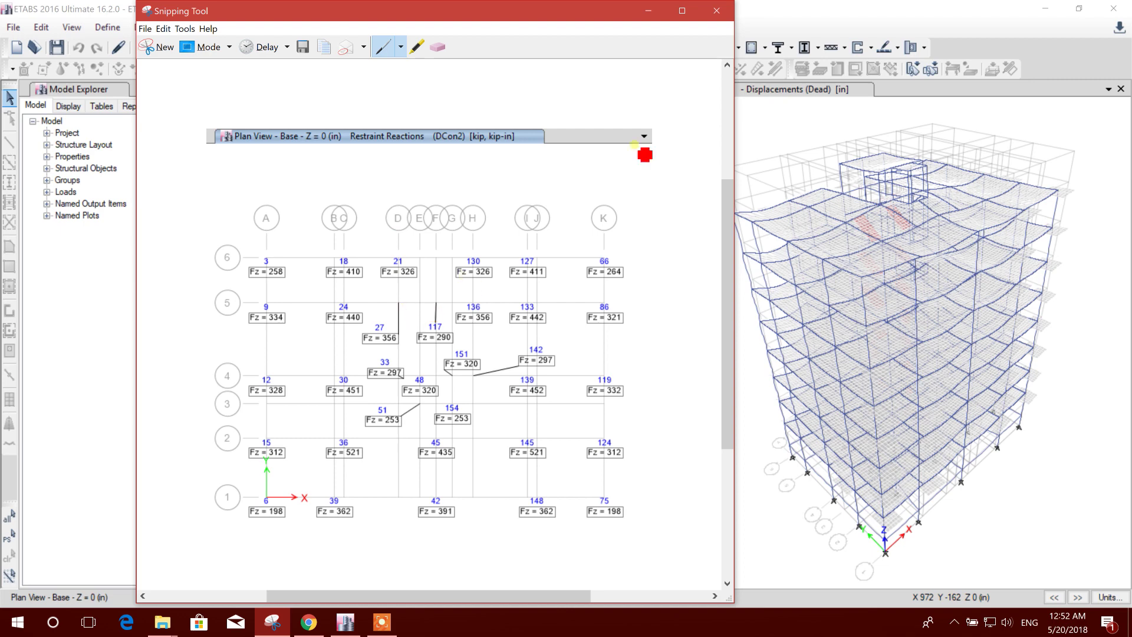
click(718, 12)
click(499, 319)
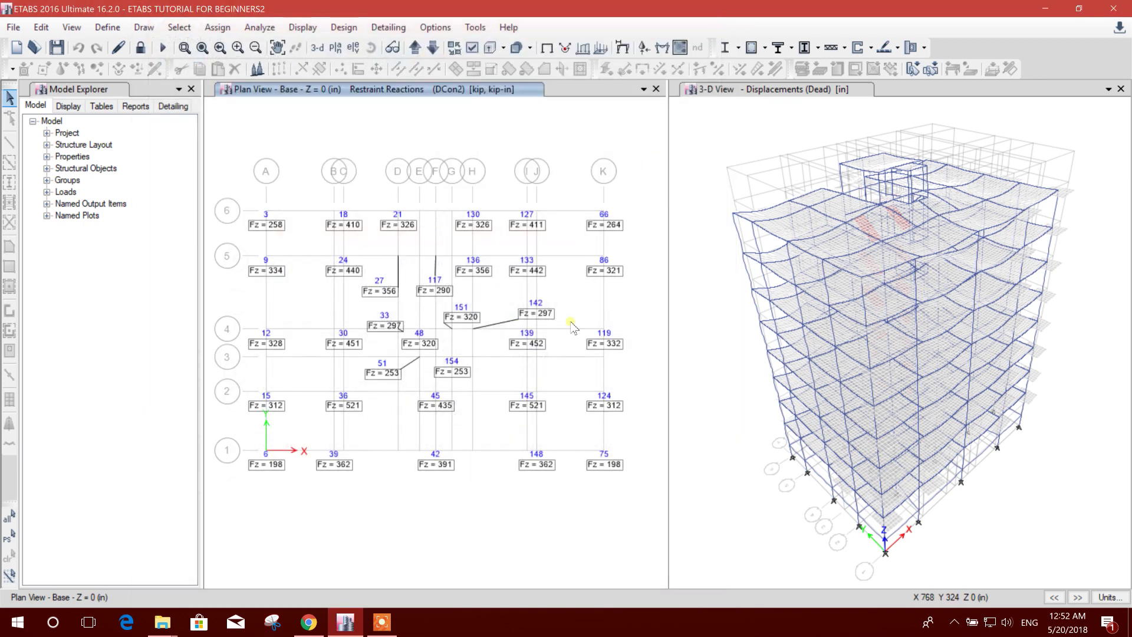